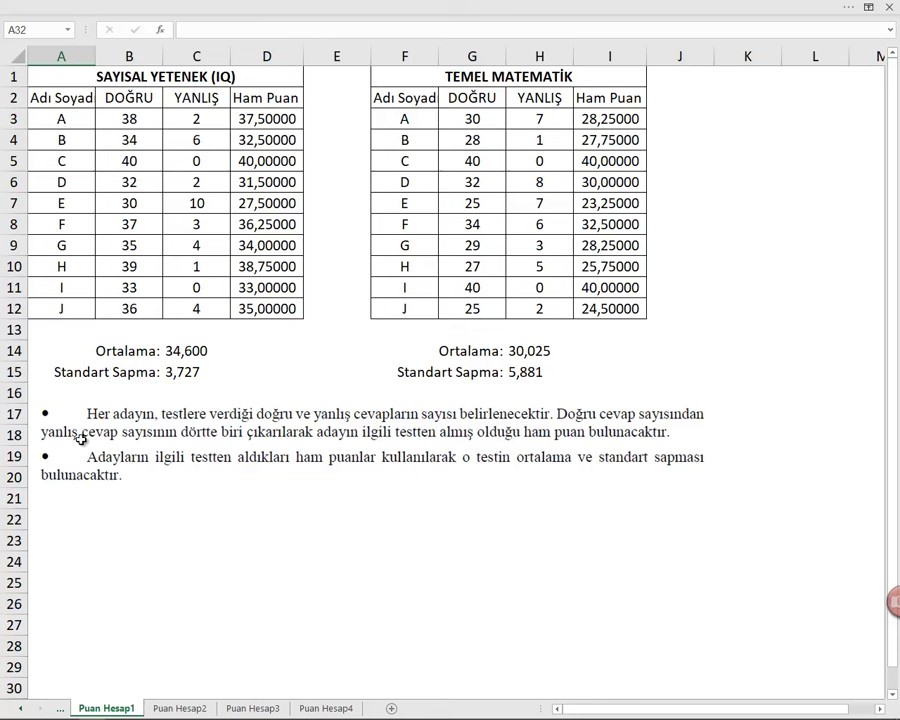
# Step: Inspect candidate A's Ham Puan formulas for the Sayısal Yetenek and Temel Matematik tests on the Puan Hesap1 sheet
pyautogui.hotkey('ctrl', 'z')
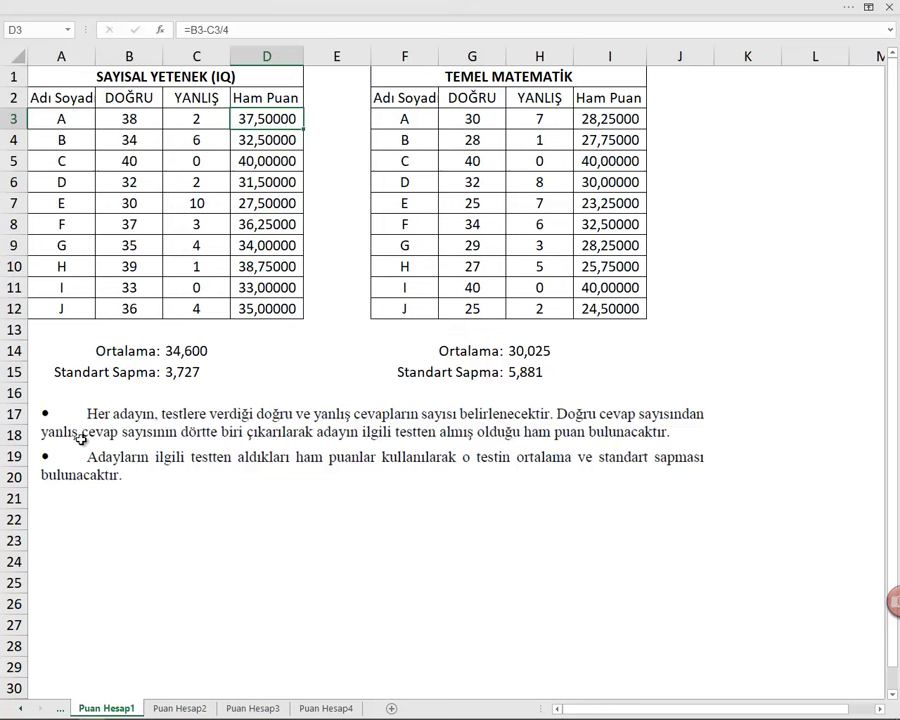
pyautogui.press('Right')
pyautogui.press('Right')
pyautogui.press('Right')
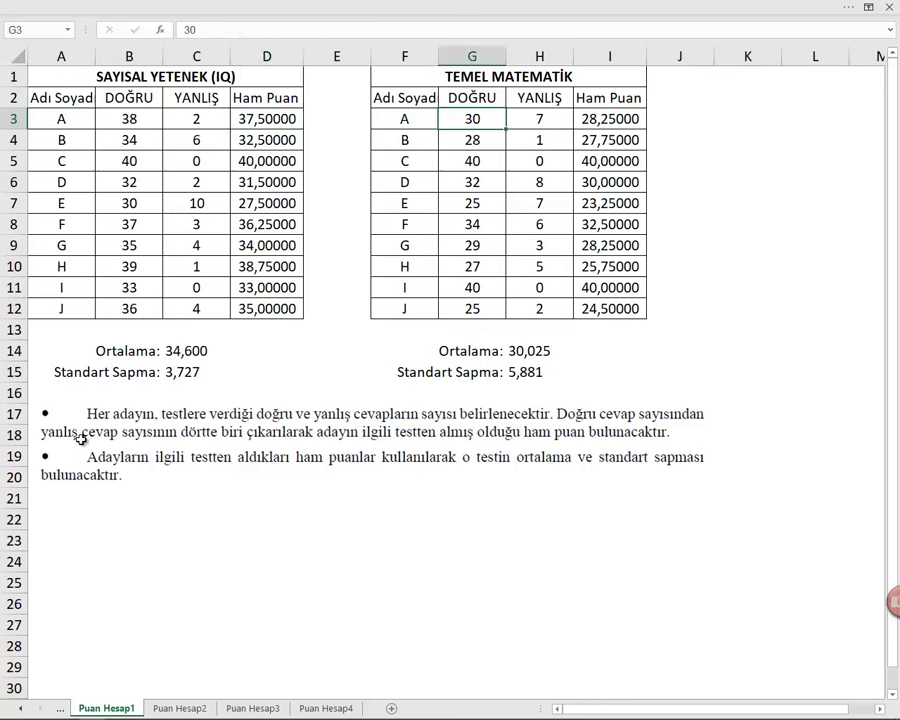
pyautogui.press('Right')
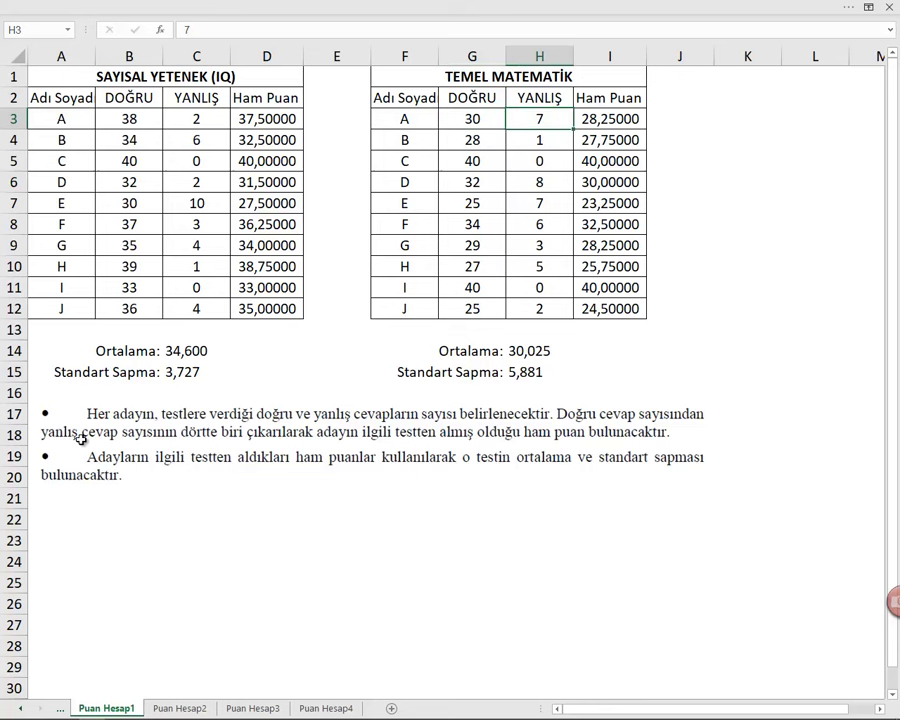
pyautogui.press('Right')
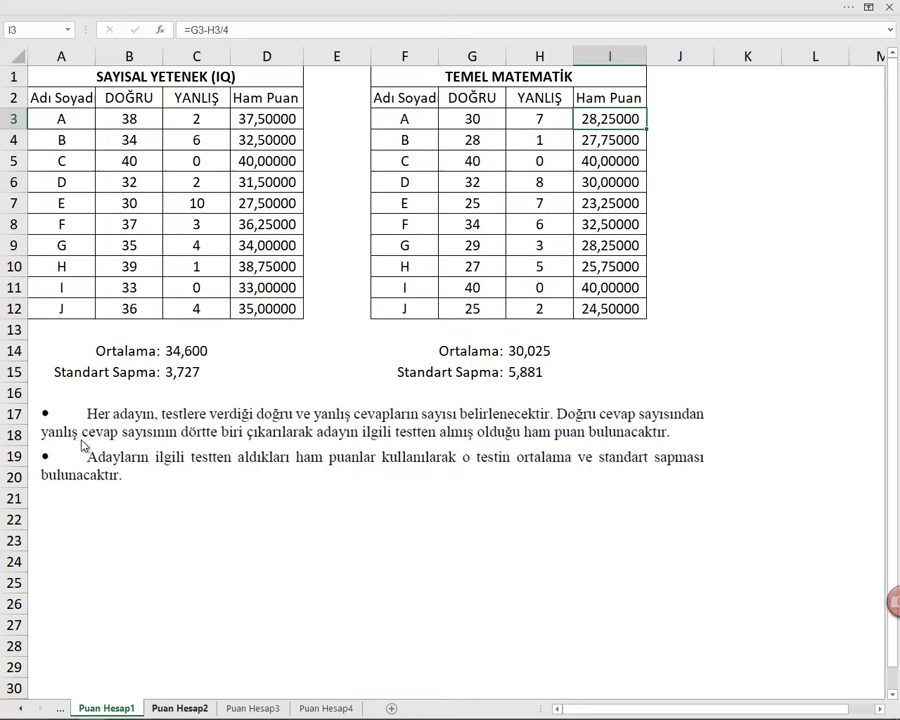
# Step: Review the Standart Puan calculation on the Puan Hesap2 sheet and select candidate A's Sayısal Yetenek Ham Puan cell
pyautogui.hotkey('ctrl', 'pagedown')
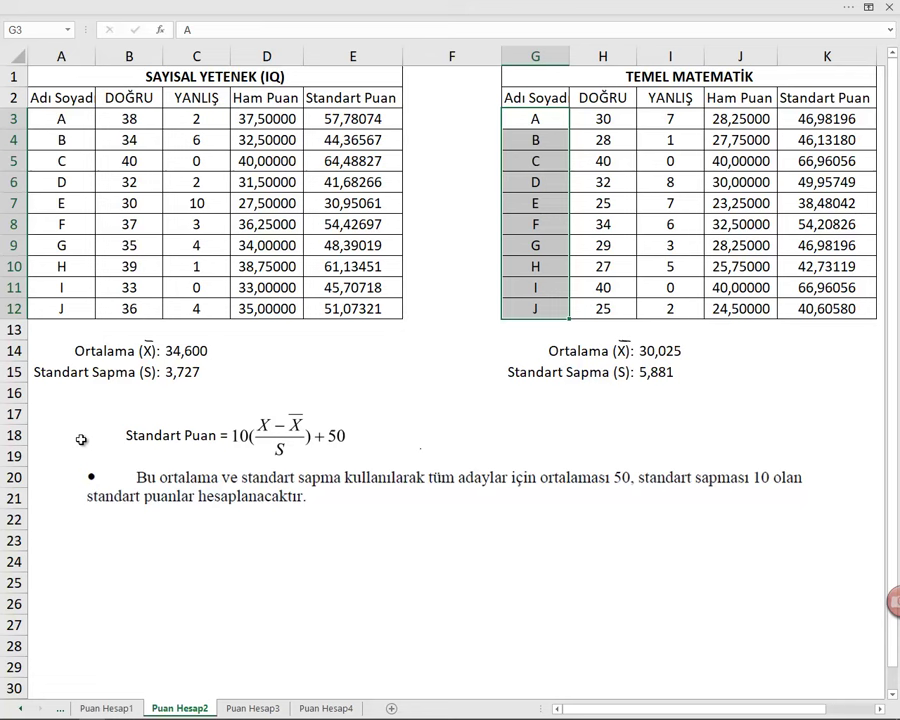
pyautogui.press('Left')
pyautogui.press('Left')
pyautogui.press('Left')
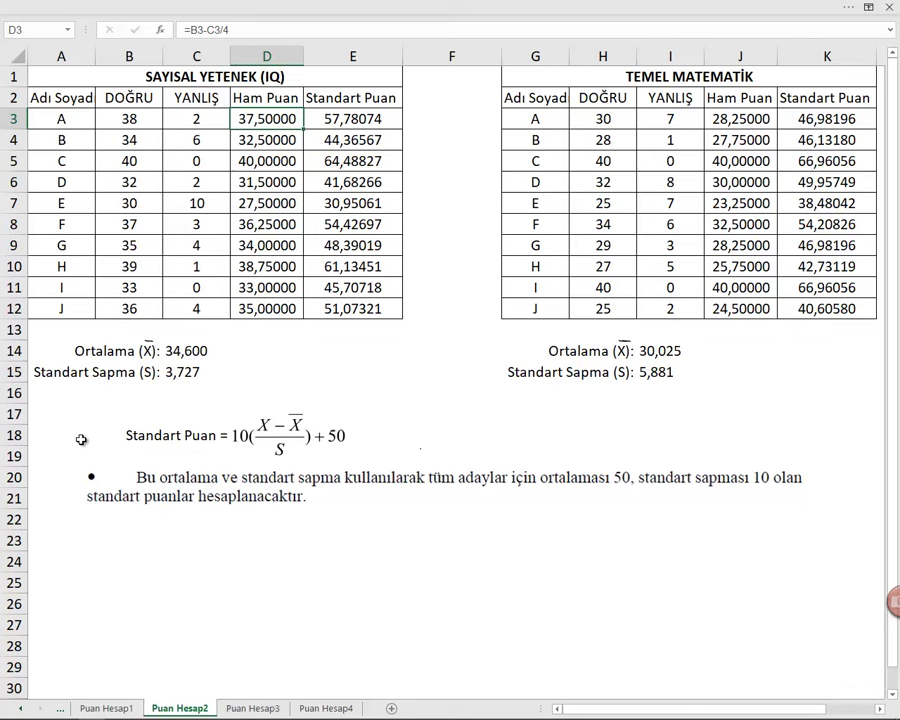
# Step: On the Puan Hesap3 sheet, inspect candidate A's Standart Puan and Ağırlıklı Standart Puan formulas for Sayısal Yetenek
pyautogui.hotkey('ctrl', 'pagedown')
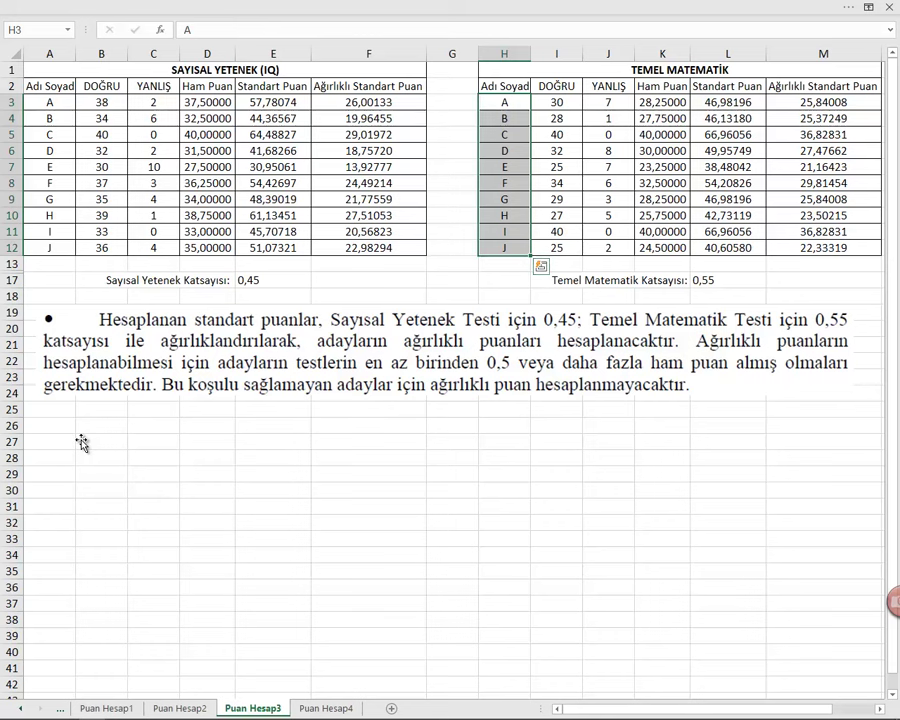
pyautogui.press('Escape')
pyautogui.hotkey('ctrl', 'v')
pyautogui.press('Escape')
pyautogui.press('Left')
pyautogui.press('Left')
pyautogui.press('Left')
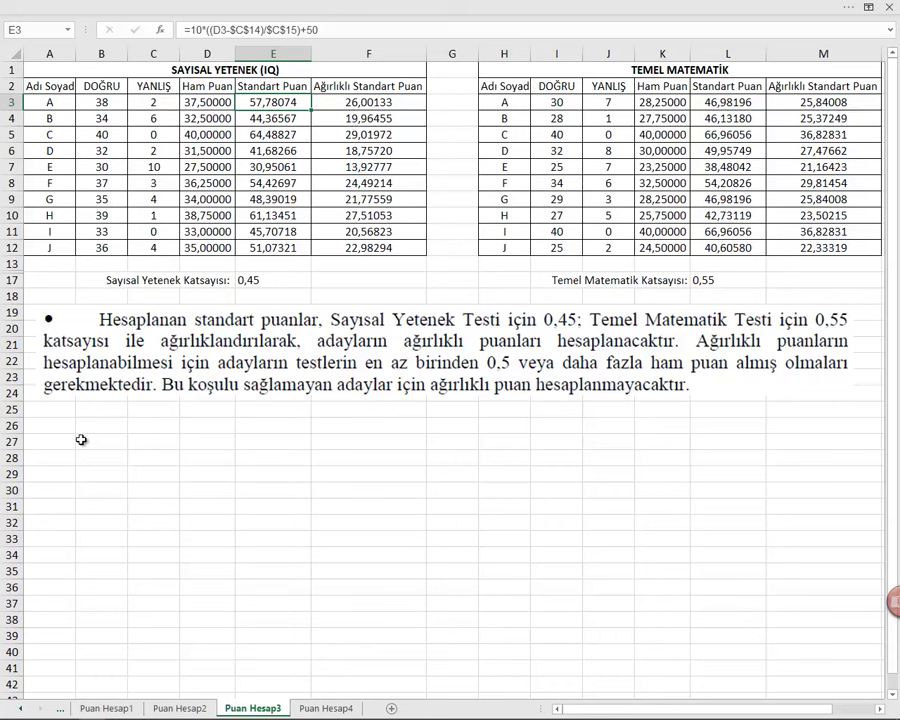
pyautogui.press('Right')
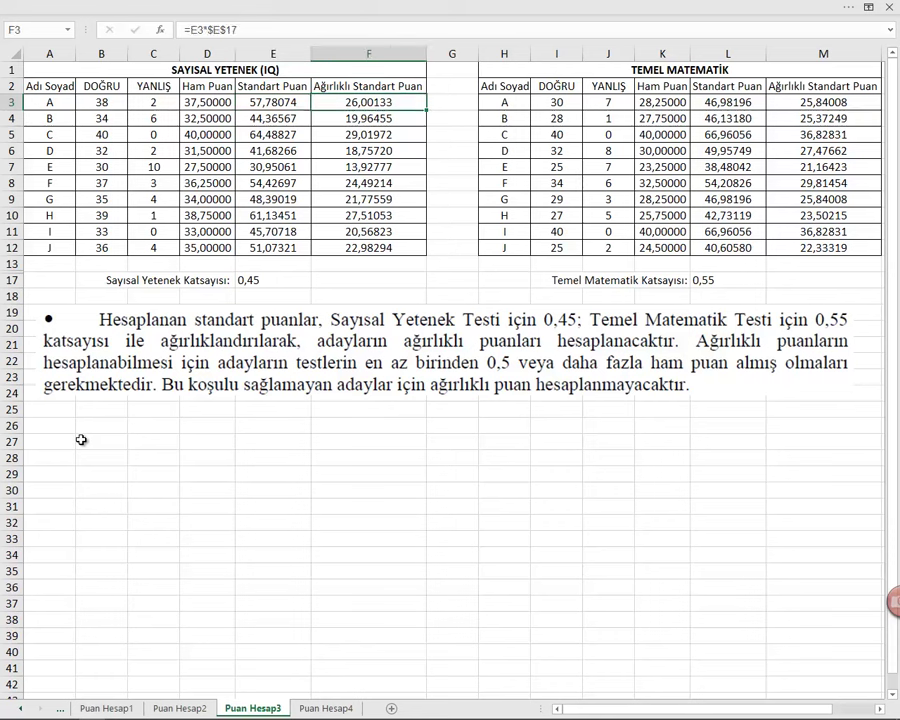
# Step: Inspect candidate A's Standart Puan and Ağırlıklı Standart Puan formulas in the Temel Matematik table
pyautogui.press('Right')
pyautogui.press('Right')
pyautogui.press('Right')
pyautogui.press('Right')
pyautogui.press('Right')
pyautogui.press('Right')
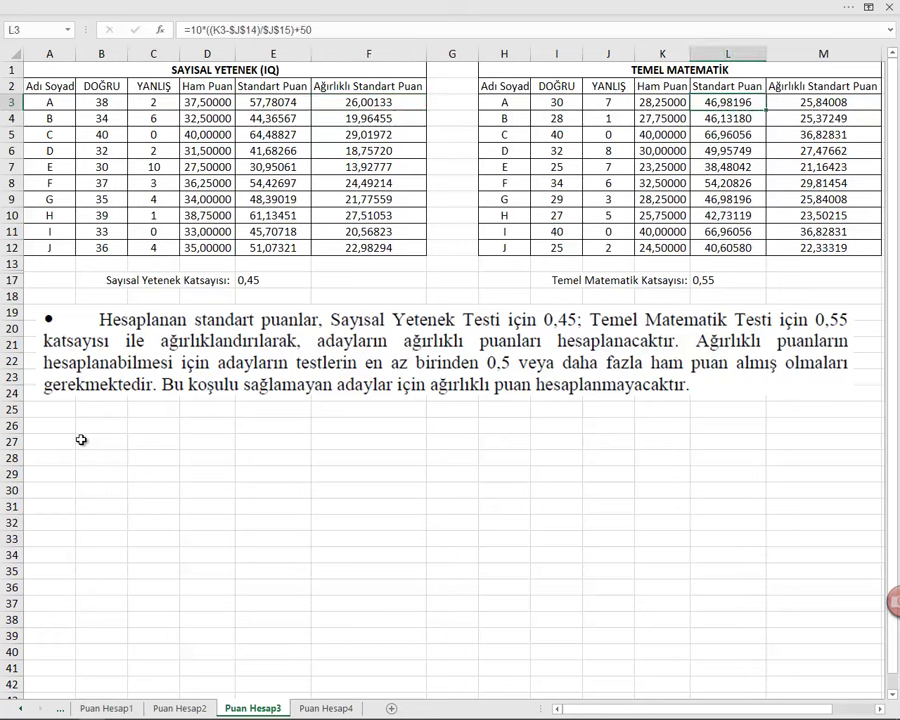
pyautogui.press('Right')
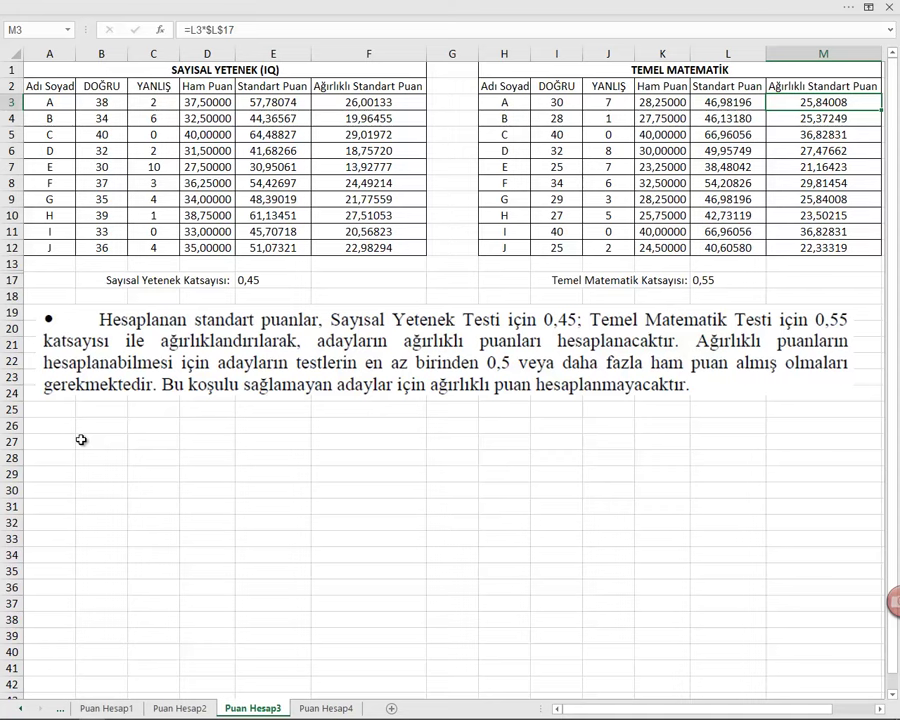
# Step: Open the Puan Hesap4 sheet and examine the candidate rows from A to C
pyautogui.hotkey('ctrl', 'pagedown')
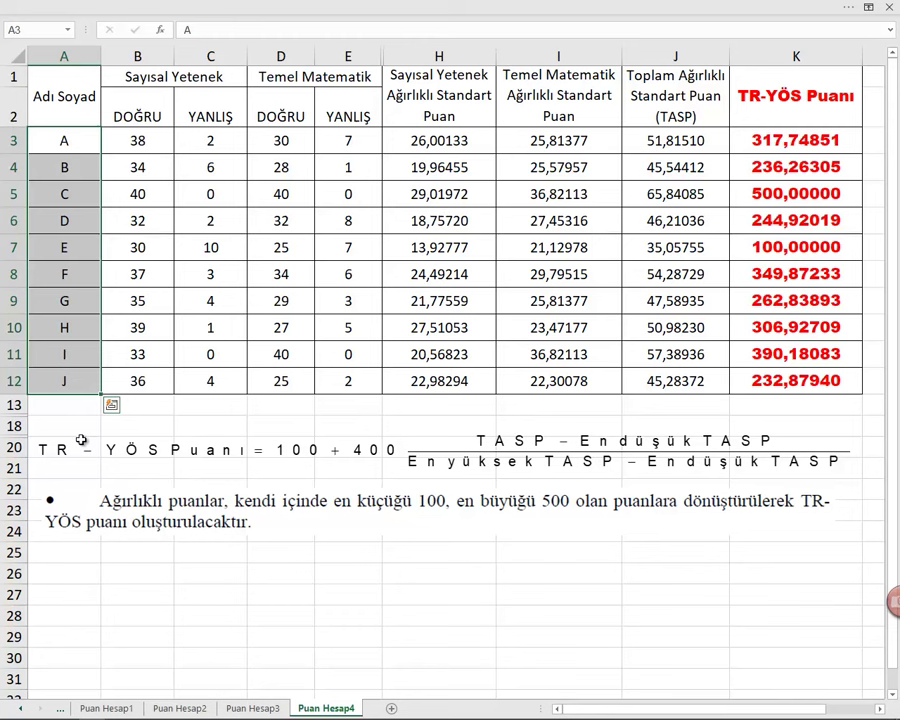
pyautogui.press('Escape')
pyautogui.hotkey('ctrl', 'v')
pyautogui.press('Down')
pyautogui.press('Up')
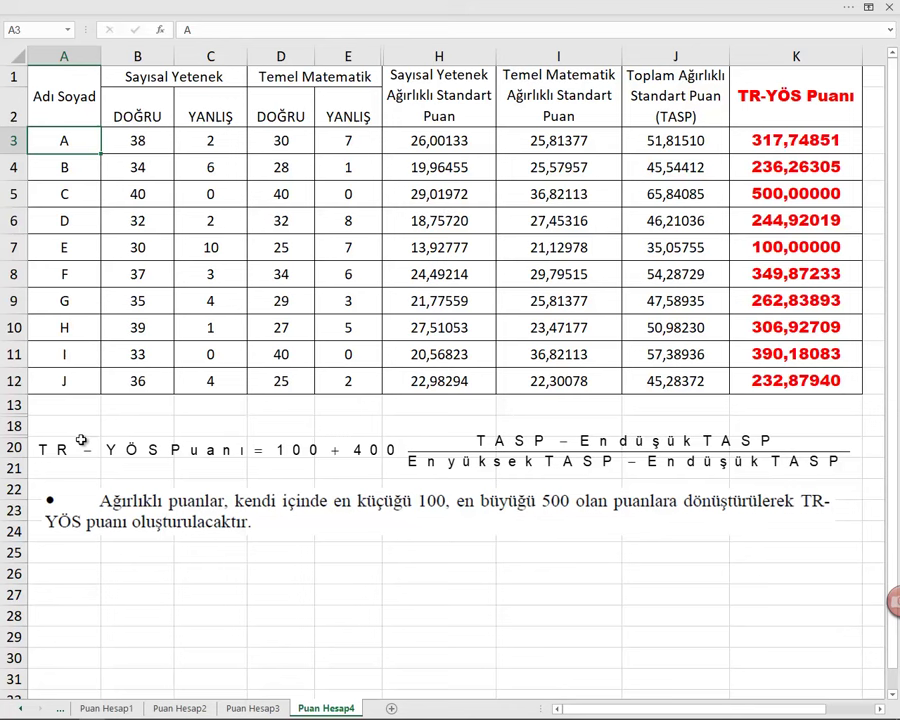
pyautogui.press('Down')
pyautogui.press('Down')
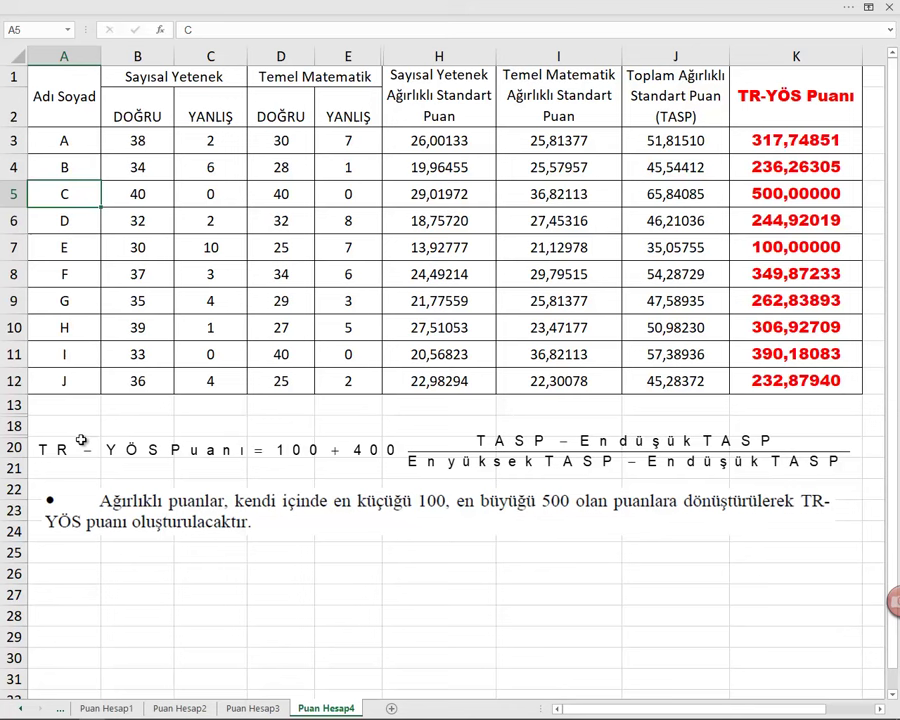
# Step: Inspect the formula behind candidate A's Toplam Ağırlıklı Standart Puan (TASP) in cell J3
pyautogui.press('Up')
pyautogui.press('Up')
pyautogui.press('Right')
pyautogui.press('Right')
pyautogui.press('Right')
pyautogui.press('Right')
pyautogui.press('Right')
pyautogui.press('Right')
pyautogui.press('Right')
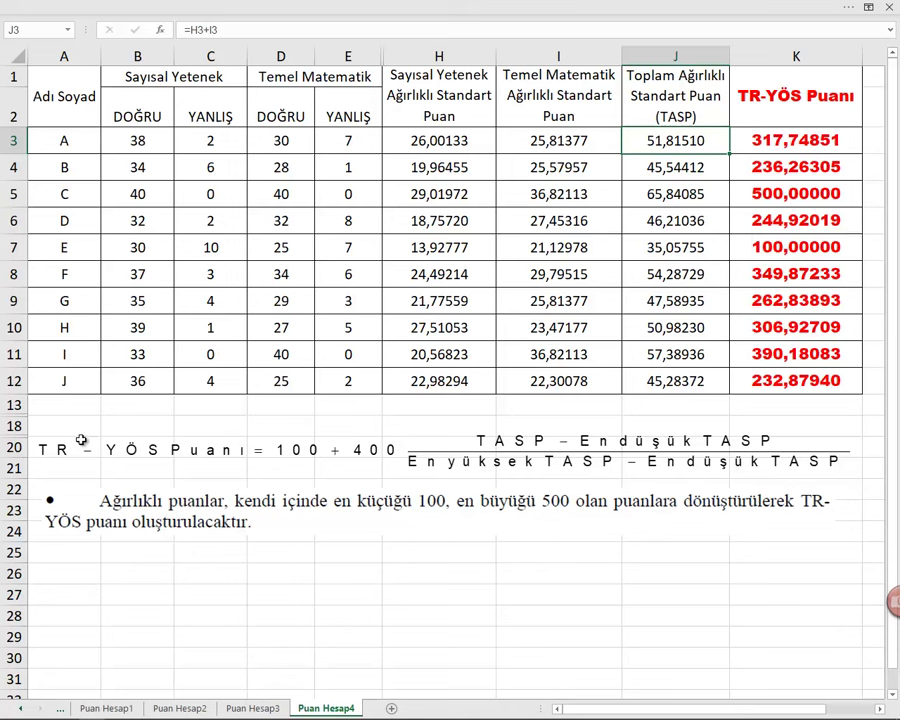
# Step: Select the TASP values of all candidates in J3:J12, and inspect candidate A's TR-YÖS Puanı formula in K3
pyautogui.hotkey('shift', 'Down')
pyautogui.hotkey('shift', 'Down')
pyautogui.hotkey('shift', 'Down')
pyautogui.hotkey('shift', 'Down')
pyautogui.hotkey('shift', 'Down')
pyautogui.hotkey('shift', 'Down')
pyautogui.hotkey('shift', 'Down')
pyautogui.hotkey('shift', 'Down')
pyautogui.hotkey('shift', 'Down')
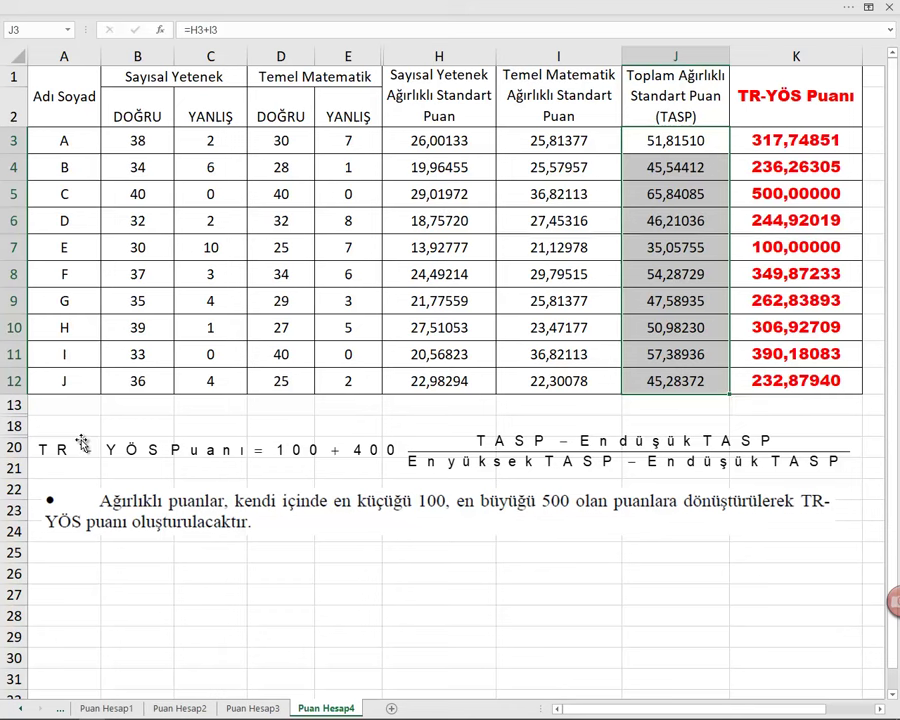
pyautogui.press('Right')
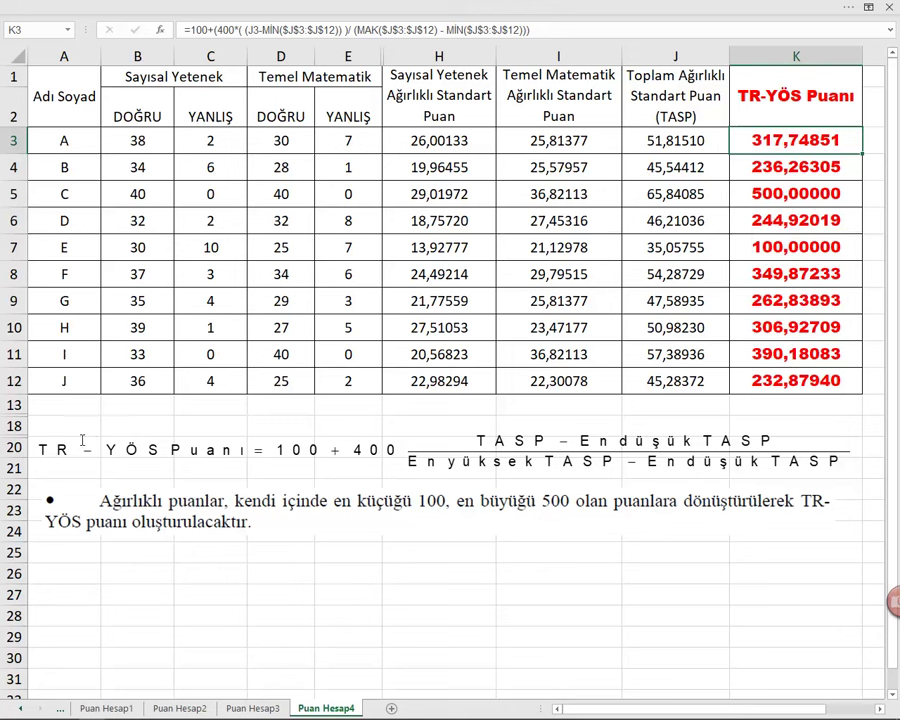
pyautogui.press('Left')
pyautogui.press('Left')
pyautogui.press('Left')
pyautogui.press('Down')
pyautogui.press('Down')
pyautogui.press('Down')
pyautogui.press('Down')
pyautogui.press('Down')
pyautogui.press('Down')
pyautogui.press('Down')
pyautogui.press('Down')
pyautogui.press('Down')
pyautogui.press('Down')
pyautogui.press('Down')
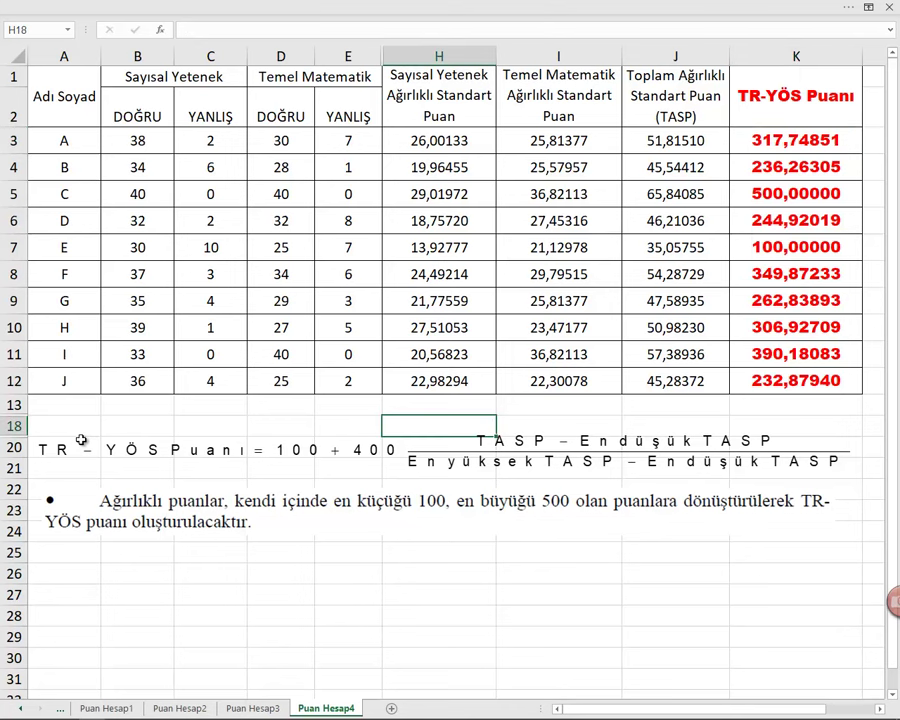
pyautogui.press('Down')
pyautogui.press('Down')
pyautogui.press('Down')
pyautogui.press('Down')
pyautogui.press('Down')
pyautogui.press('Down')
pyautogui.press('Down')
pyautogui.press('Down')
pyautogui.press('Right')
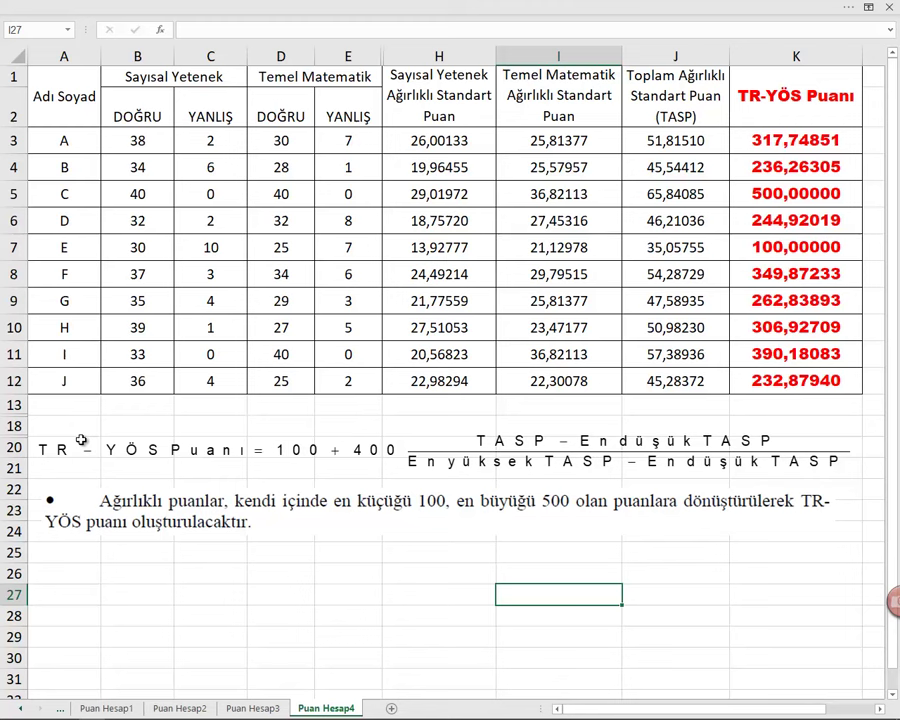
# Step: Inspect the TR-YÖS Puanı formula of candidate C in cell K5
pyautogui.press('Up')
pyautogui.press('Up')
pyautogui.press('Up')
pyautogui.press('Up')
pyautogui.press('Up')
pyautogui.press('Up')
pyautogui.press('Up')
pyautogui.press('Up')
pyautogui.press('Up')
pyautogui.press('Up')
pyautogui.press('Up')
pyautogui.press('Up')
pyautogui.press('Up')
pyautogui.press('Up')
pyautogui.press('Up')
pyautogui.press('Up')
pyautogui.press('Up')
pyautogui.press('Up')
pyautogui.press('Up')
pyautogui.press('Up')
pyautogui.press('Right')
pyautogui.press('Right')
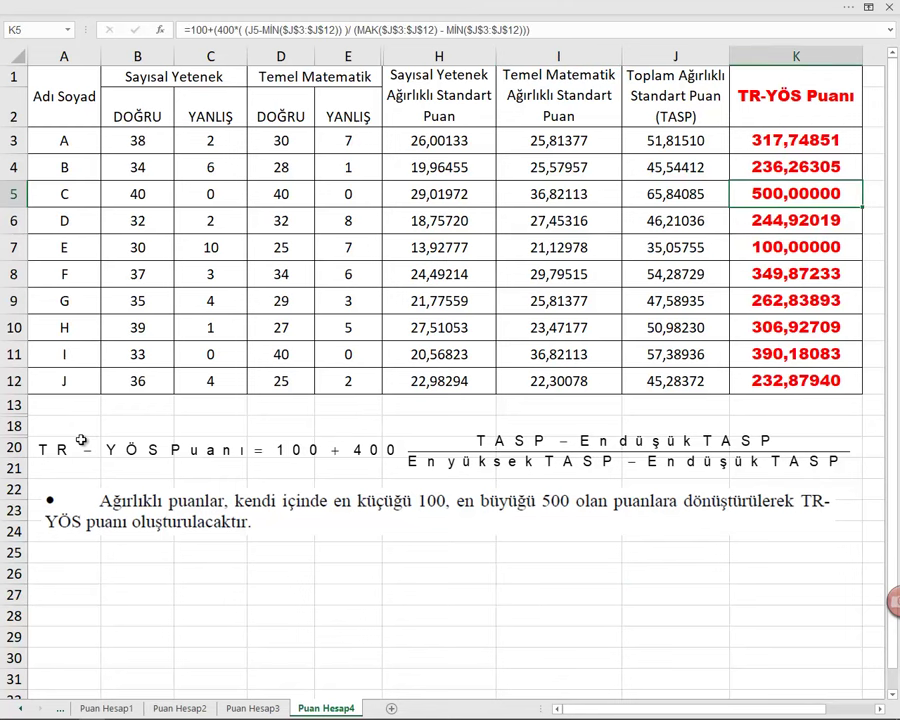
pyautogui.press('Down')
pyautogui.press('Down')
pyautogui.press('Down')
pyautogui.press('Down')
pyautogui.press('Down')
pyautogui.press('Down')
pyautogui.press('Down')
pyautogui.press('Down')
pyautogui.press('Down')
pyautogui.press('Down')
pyautogui.press('Down')
pyautogui.press('Down')
pyautogui.press('Down')
pyautogui.press('Down')
pyautogui.press('Down')
pyautogui.press('Down')
pyautogui.press('Down')
pyautogui.press('Down')
pyautogui.press('Down')
pyautogui.press('Down')
pyautogui.press('Left')
pyautogui.press('Left')
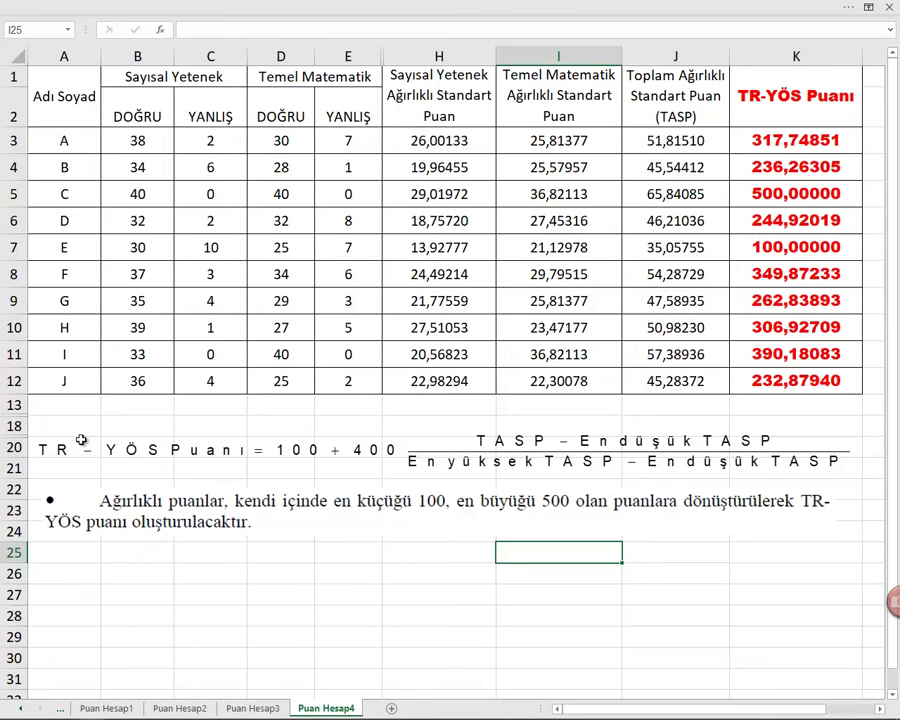
# Step: Compare the weighted standard scores on Puan Hesap3 with the TR-YÖS results on Puan Hesap4, ending on Puan Hesap3
pyautogui.hotkey('ctrl', 'pageup')
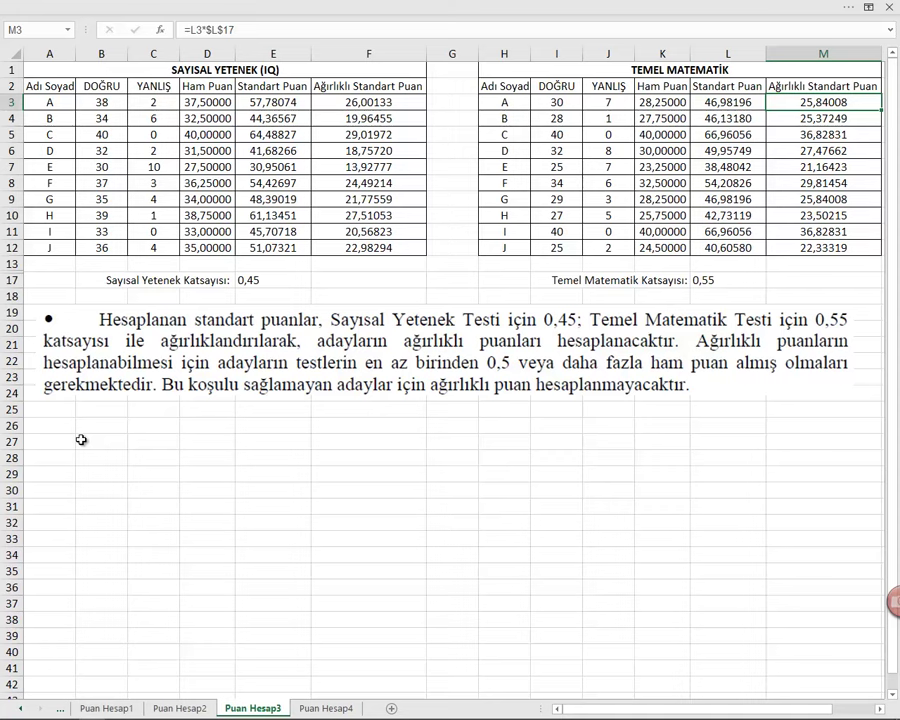
pyautogui.hotkey('ctrl', 'pagedown')
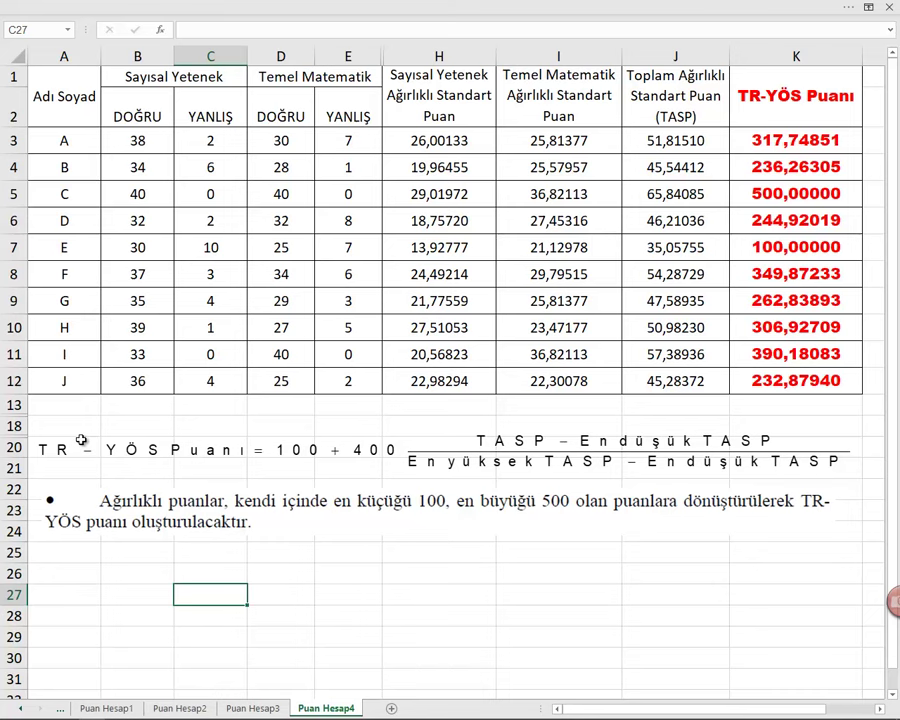
pyautogui.hotkey('ctrl', 'pageup')
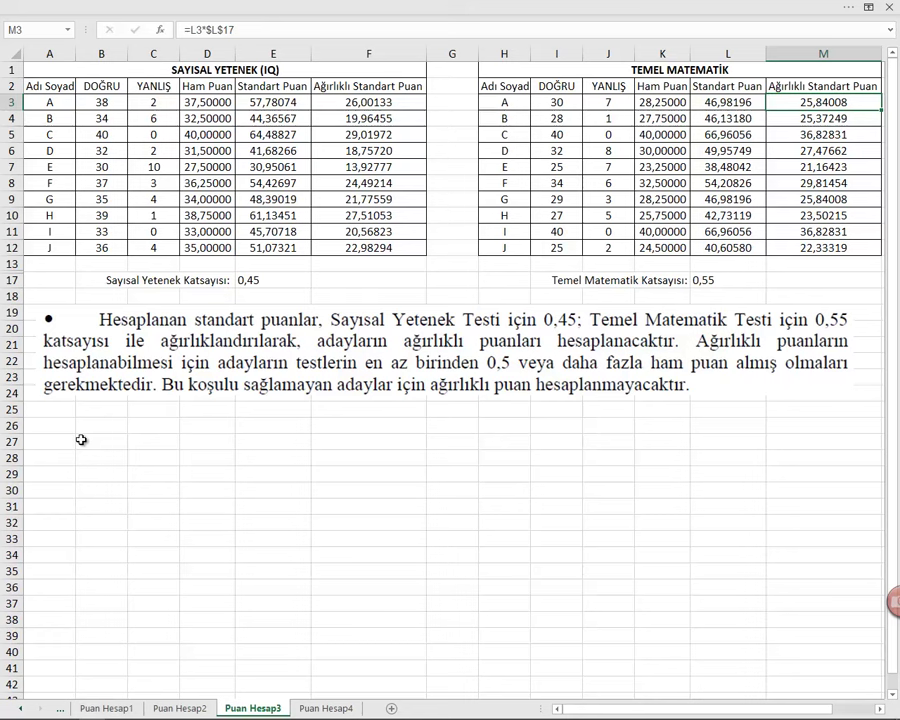
pyautogui.press('Down')
pyautogui.press('Down')
pyautogui.press('Down')
pyautogui.press('Down')
pyautogui.press('Down')
pyautogui.press('Down')
pyautogui.press('Down')
pyautogui.press('Down')
pyautogui.press('Down')
pyautogui.press('Down')
pyautogui.press('Down')
pyautogui.press('Down')
pyautogui.press('Down')
pyautogui.press('Down')
pyautogui.press('Down')
pyautogui.press('Down')
pyautogui.press('Down')
pyautogui.press('Down')
pyautogui.press('Down')
pyautogui.press('Down')
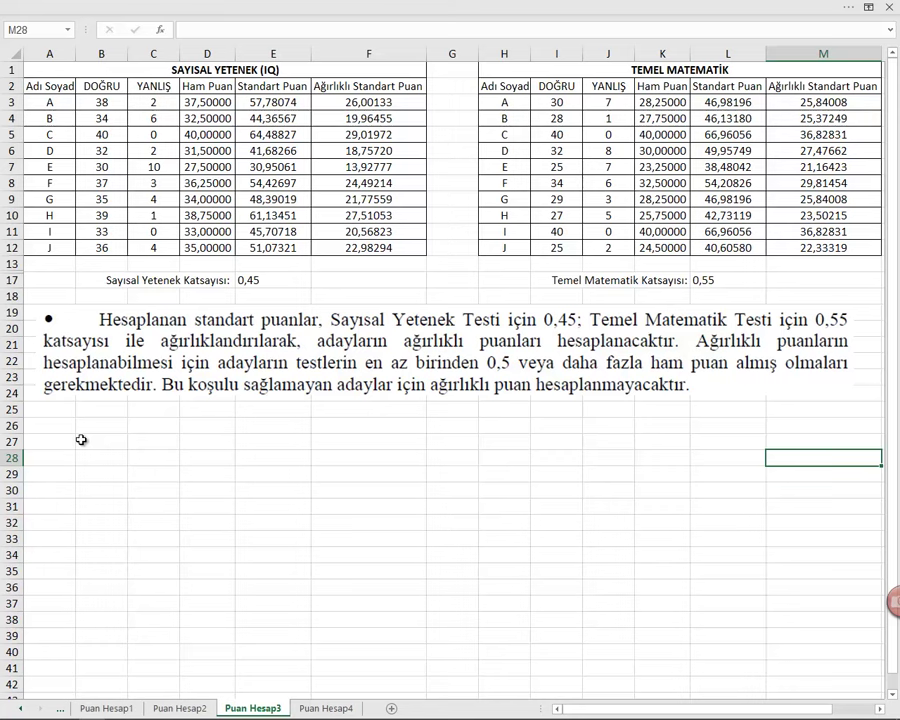
# Step: Review the TR-YÖS results on Puan Hesap4 against the raw scores on Puan Hesap1, and return to Puan Hesap4
pyautogui.hotkey('ctrl', 'pagedown')
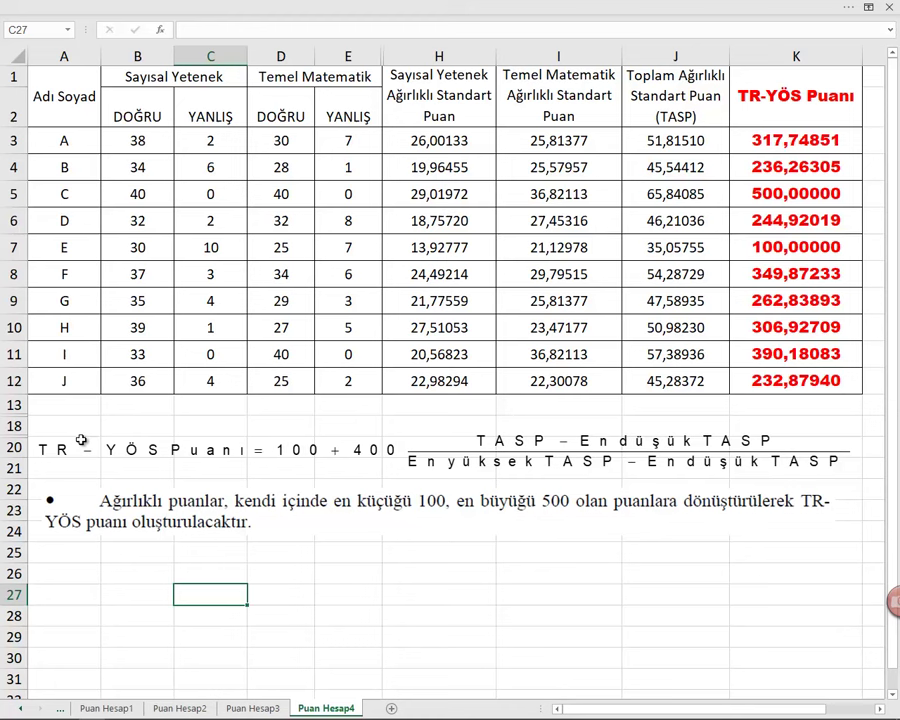
pyautogui.press('Right')
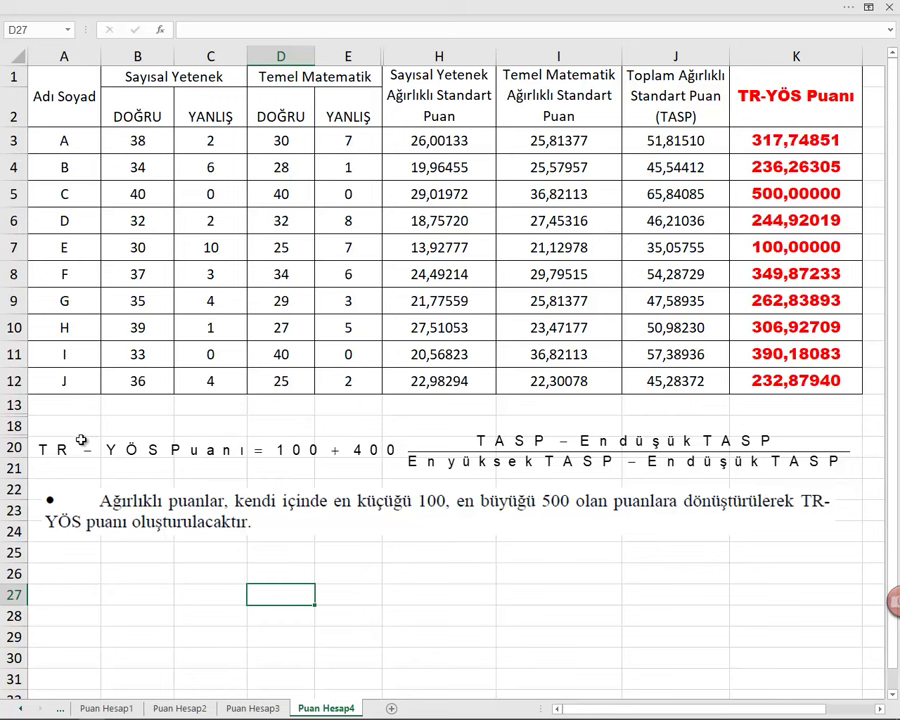
pyautogui.hotkey('ctrl', 'pageup')
pyautogui.hotkey('ctrl', 'pageup')
pyautogui.hotkey('ctrl', 'pageup')
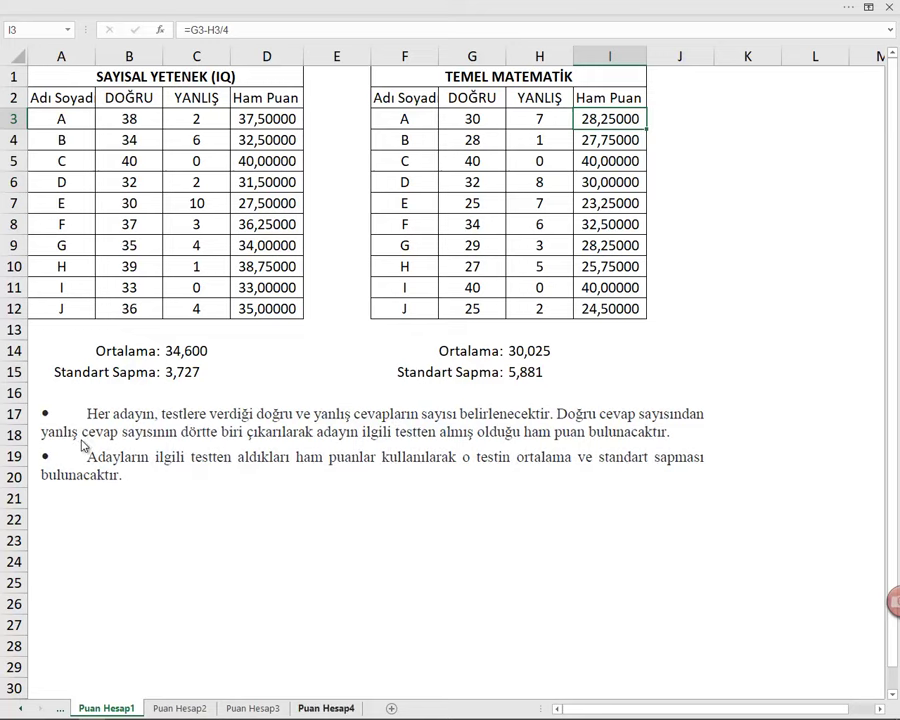
pyautogui.hotkey('ctrl', 'pagedown')
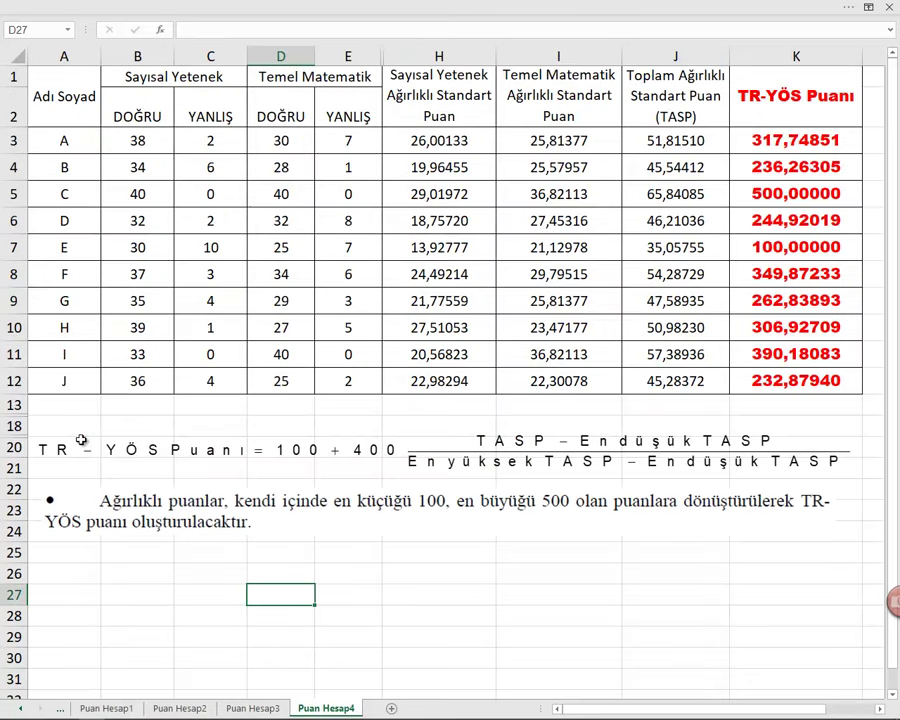